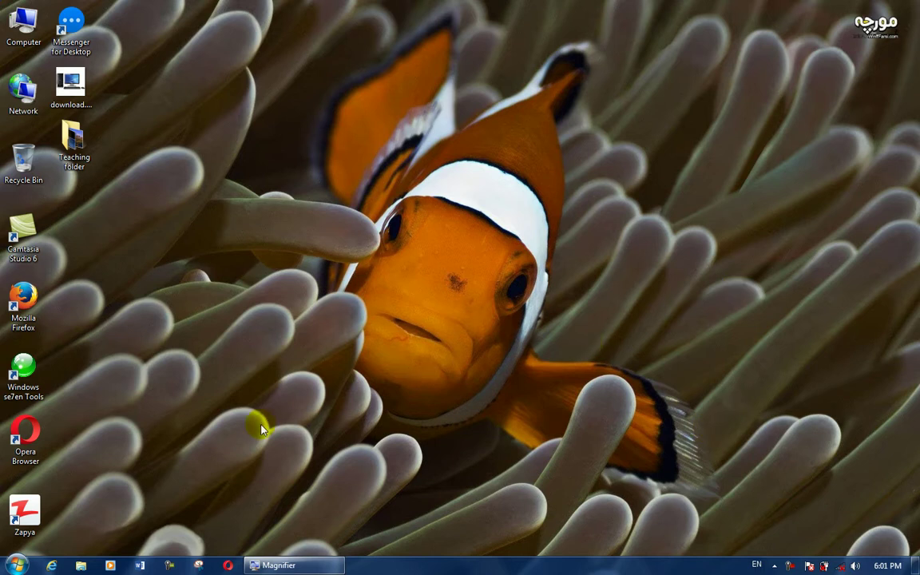
Open the Mouse properties from Control Panel and bring up the pointer options
left_click(17, 565)
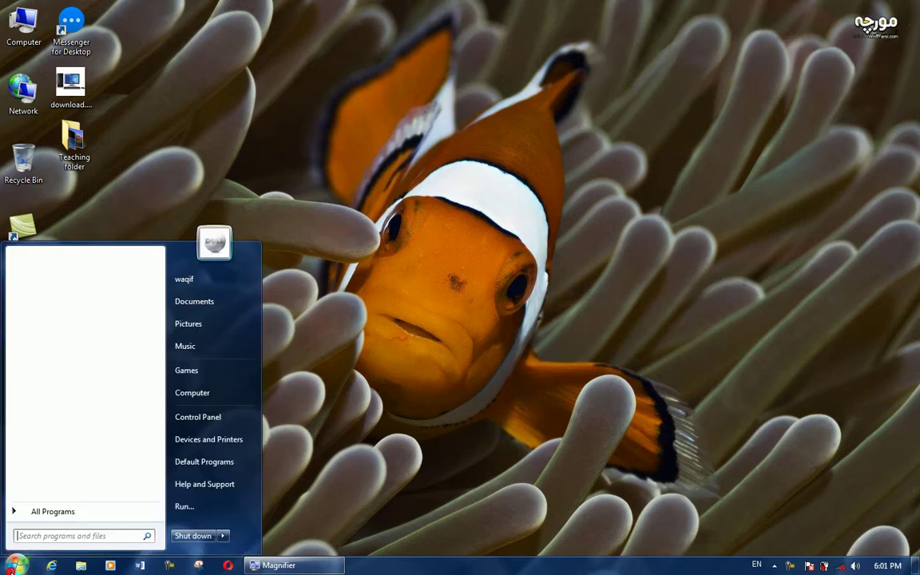
left_click(190, 420)
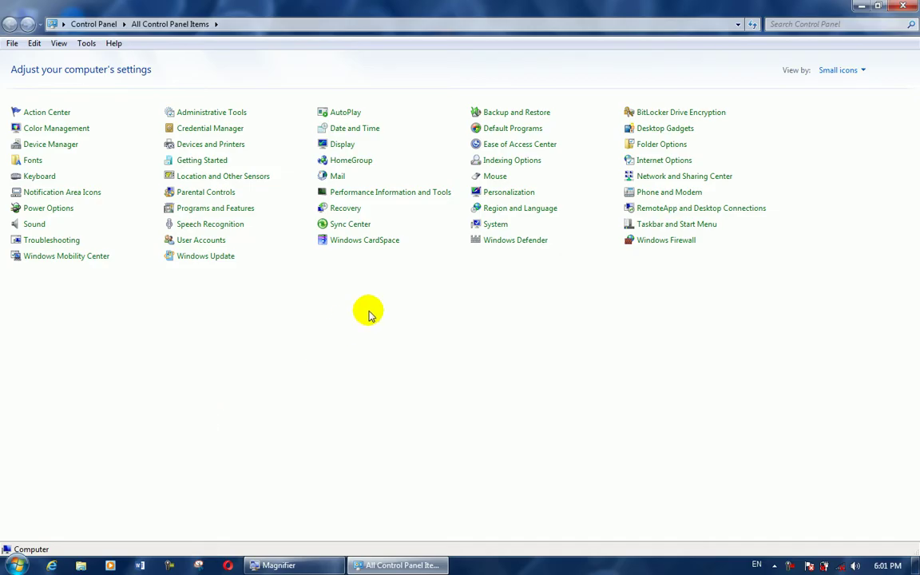
key("super+plus")
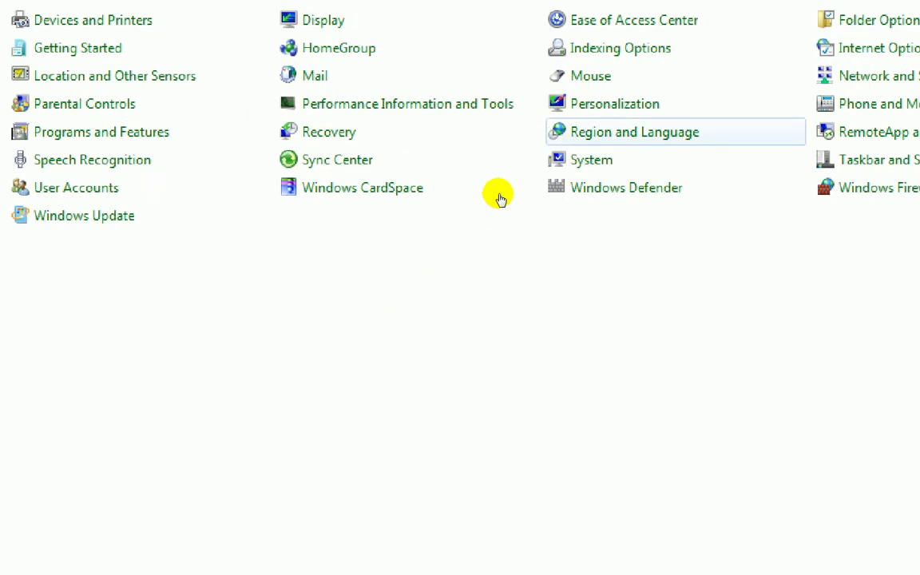
left_click(590, 76)
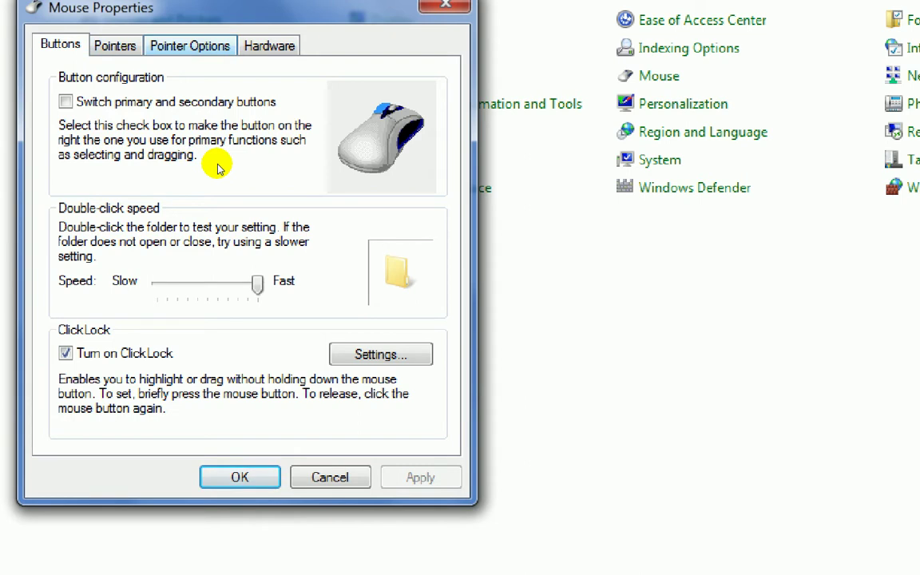
key("ctrl+Tab")
key("ctrl+Tab")
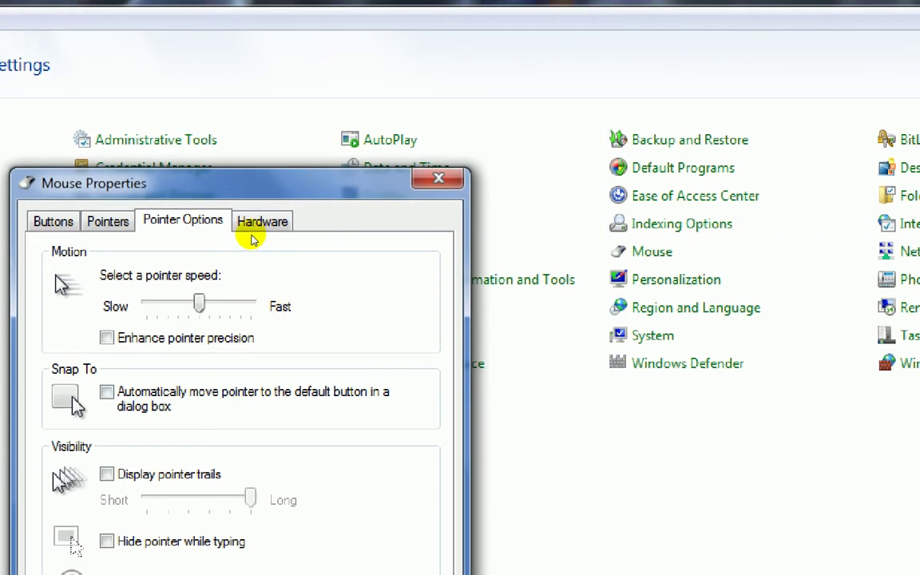
Lower the pointer speed to its slowest setting
key("Left")
key("Left")
key("Left")
key("Left")
key("Left")
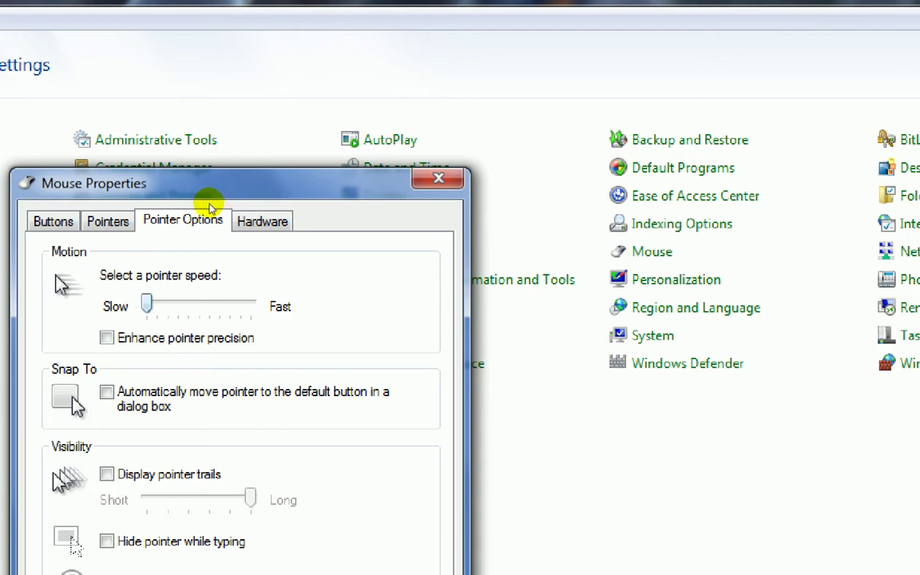
Raise the pointer speed to its fastest setting and enable Enhance pointer precision
key("Right")
key("Right")
key("Right")
key("Right")
key("Right")
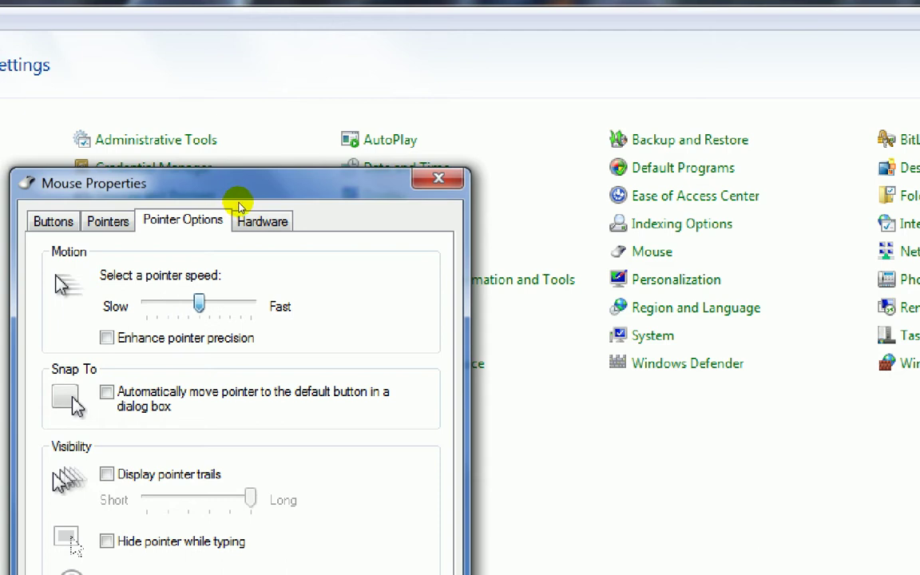
key("Right")
key("Right")
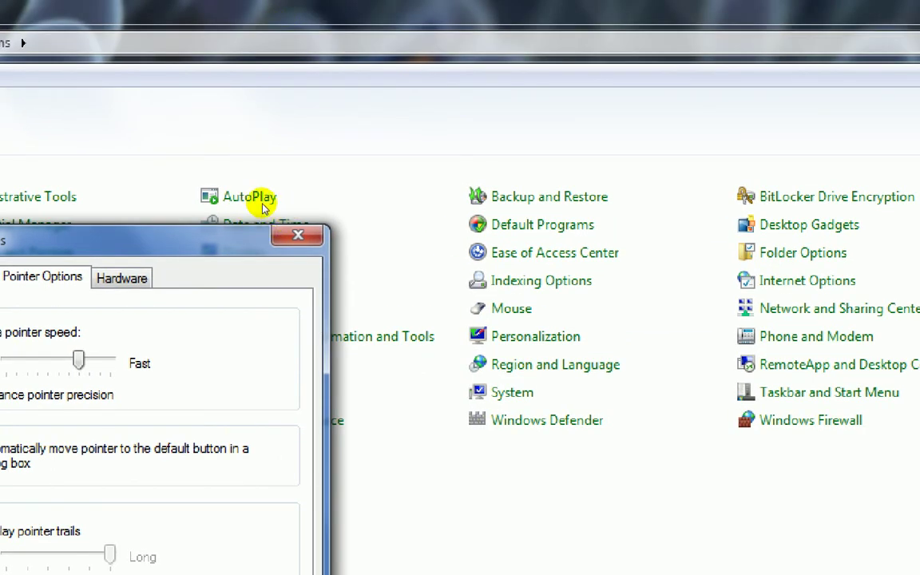
key("Right")
key("Right")
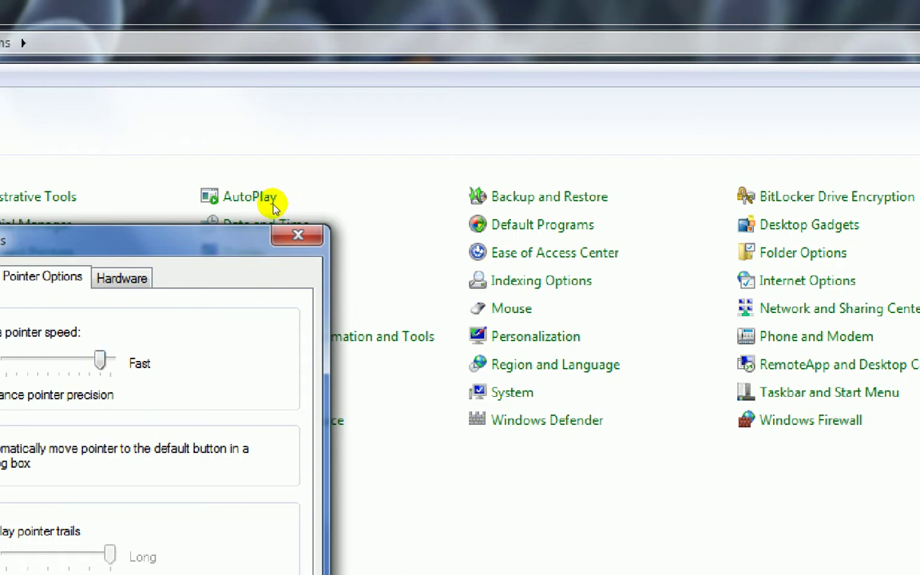
key("Right")
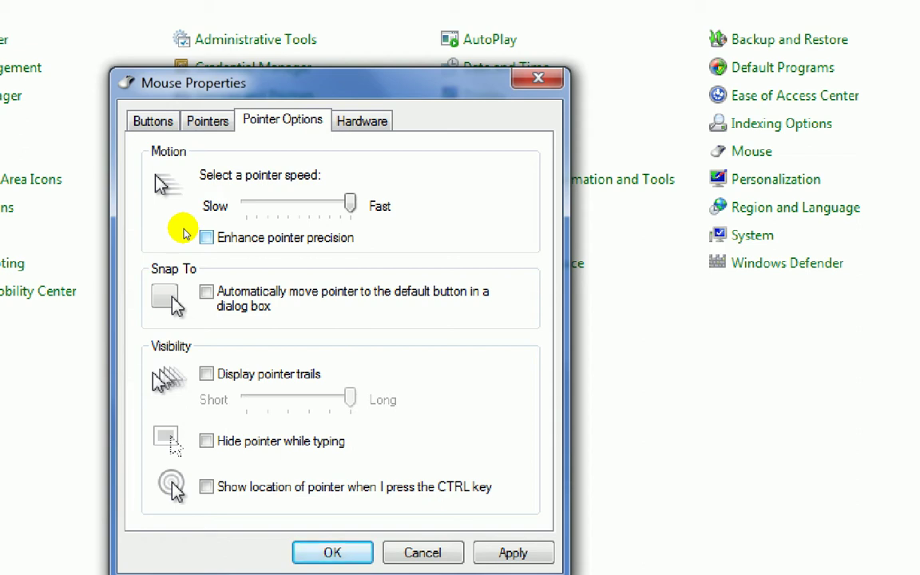
left_click(231, 236)
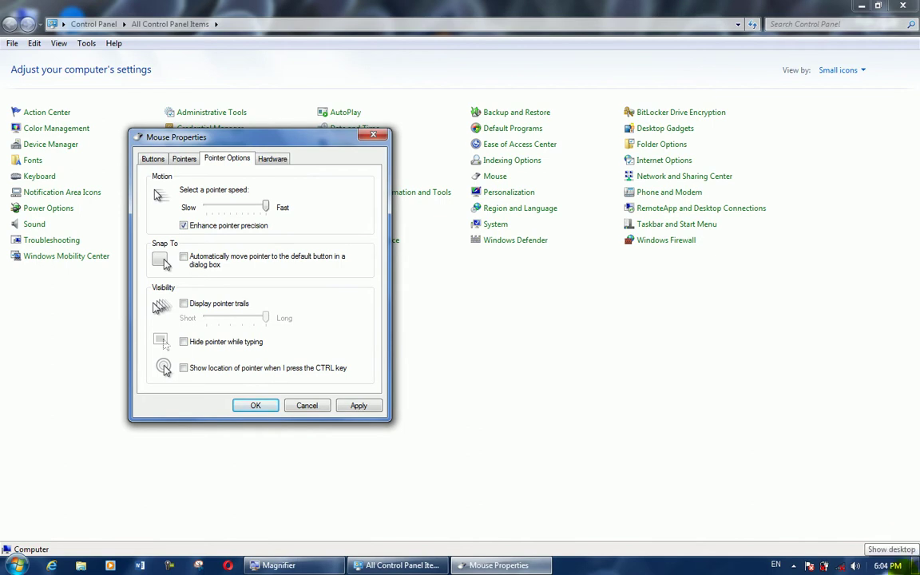
Show the desktop and create a folder on it, keeping the default name New folder
left_click(915, 565)
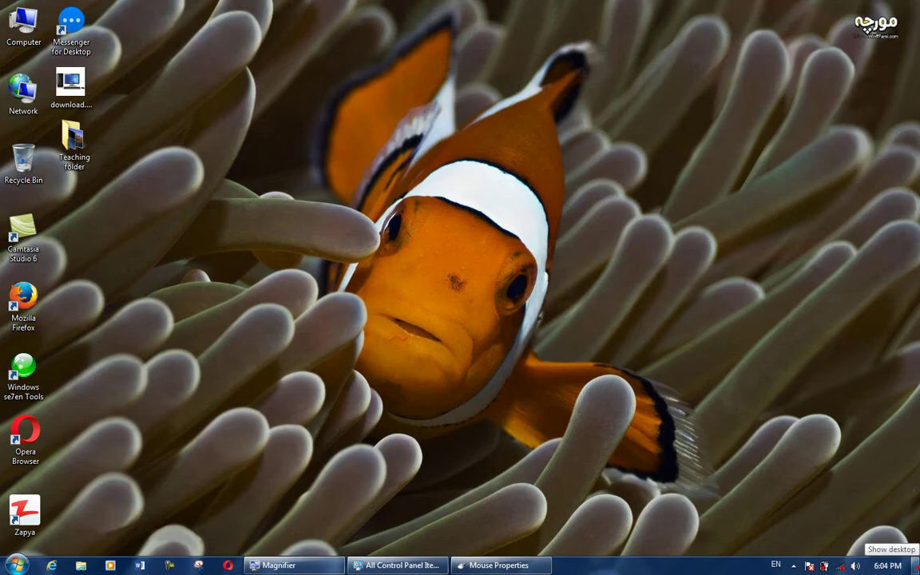
right_click(342, 95)
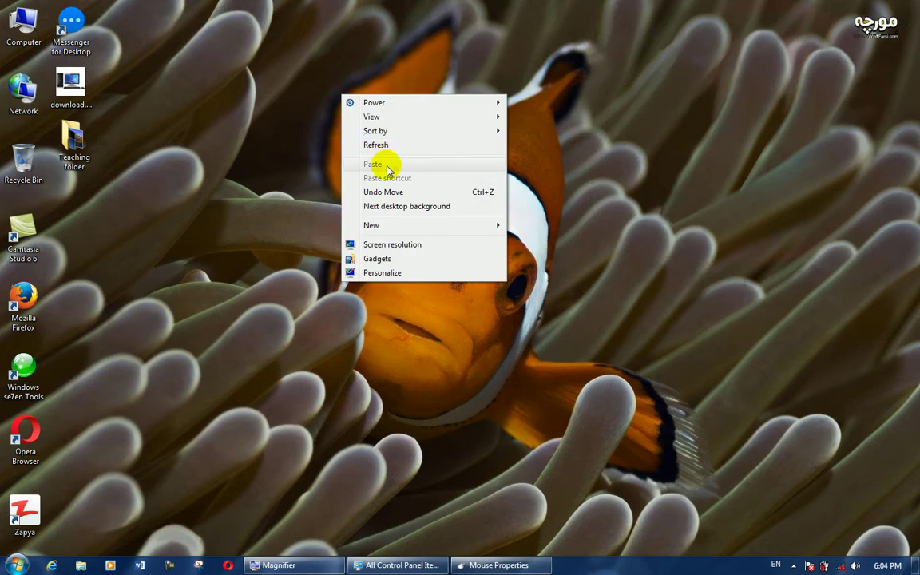
left_click(375, 230)
left_click(538, 226)
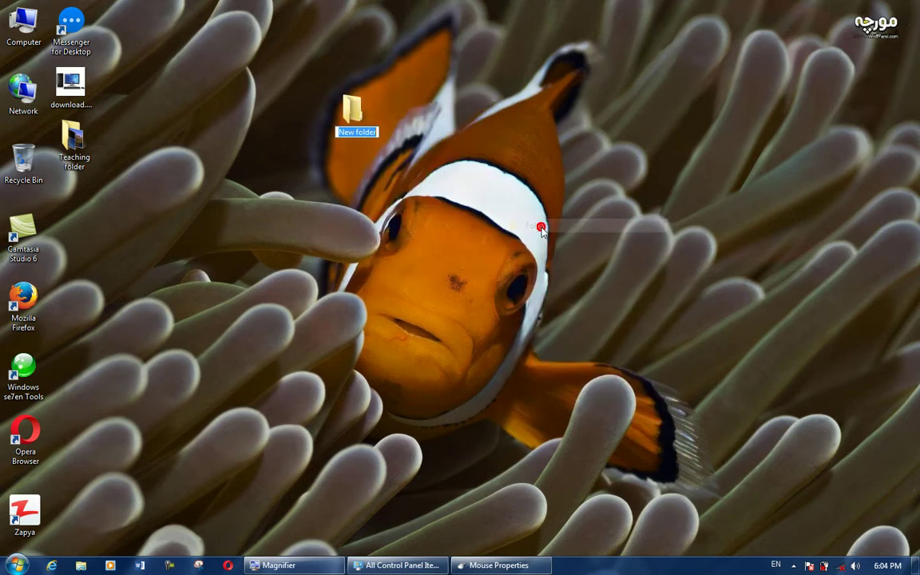
left_click(428, 242)
left_click(373, 134)
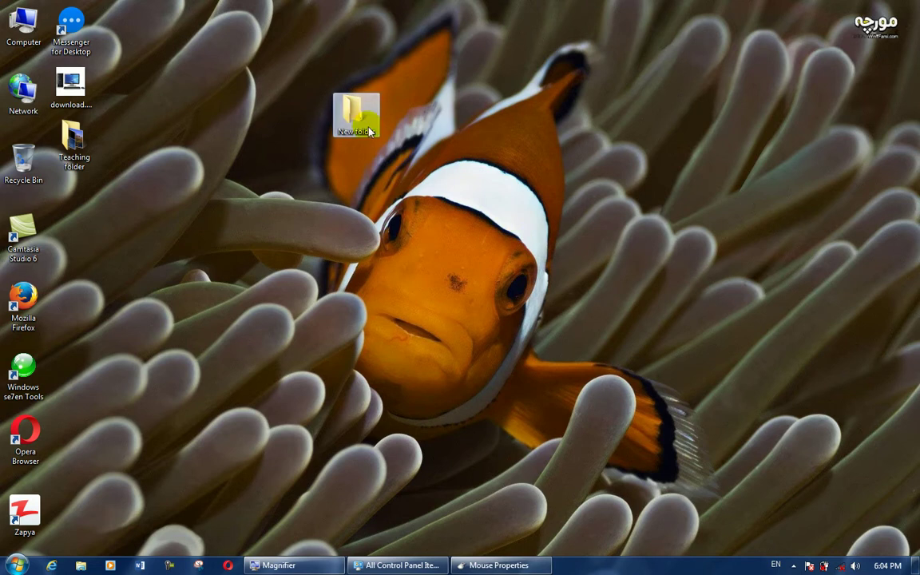
Request deletion of New folder on the desktop, dismiss the confirmation, and request the deletion once more
right_click(347, 115)
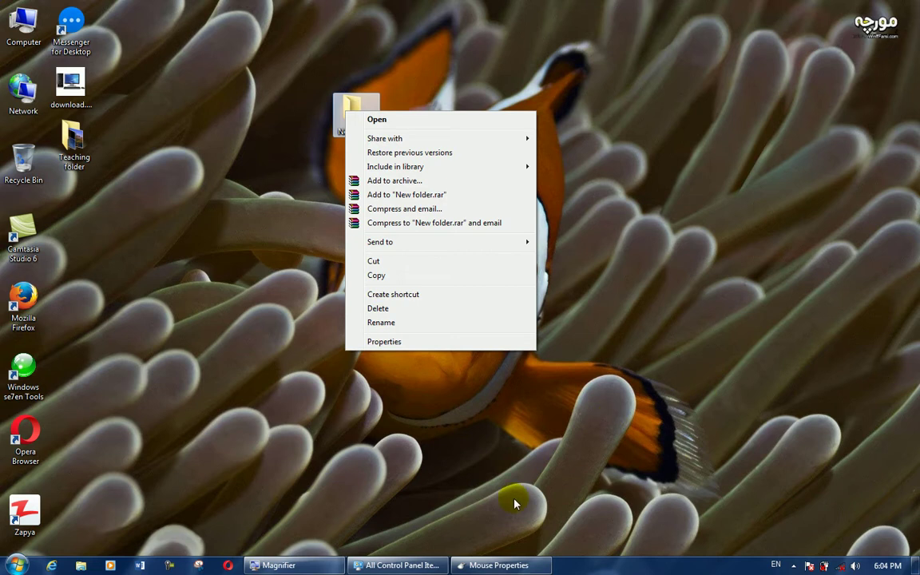
left_click(388, 312)
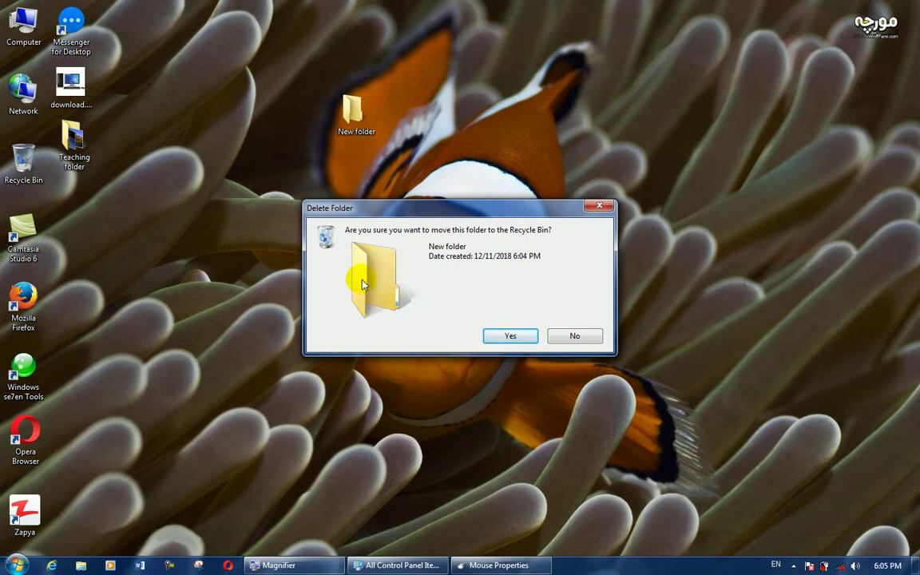
left_click(606, 206)
right_click(355, 120)
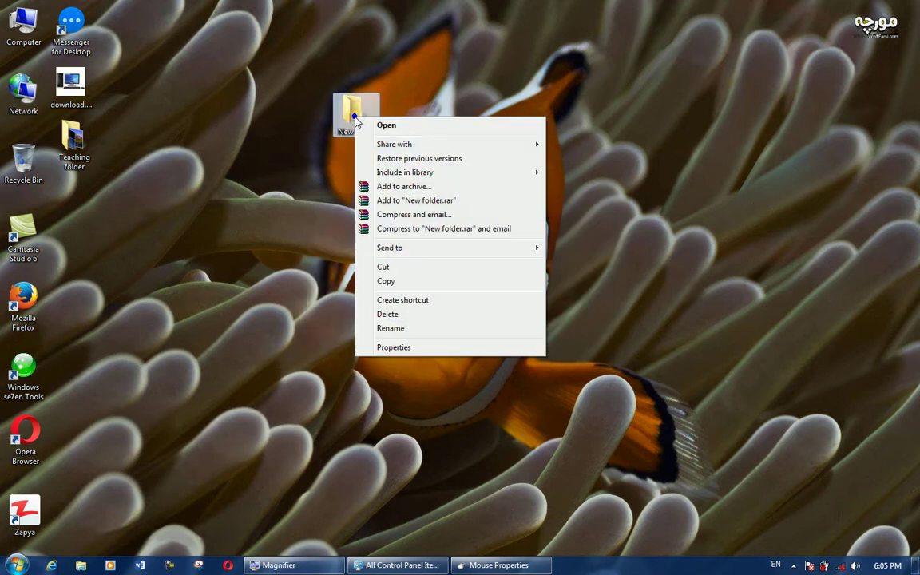
left_click(405, 319)
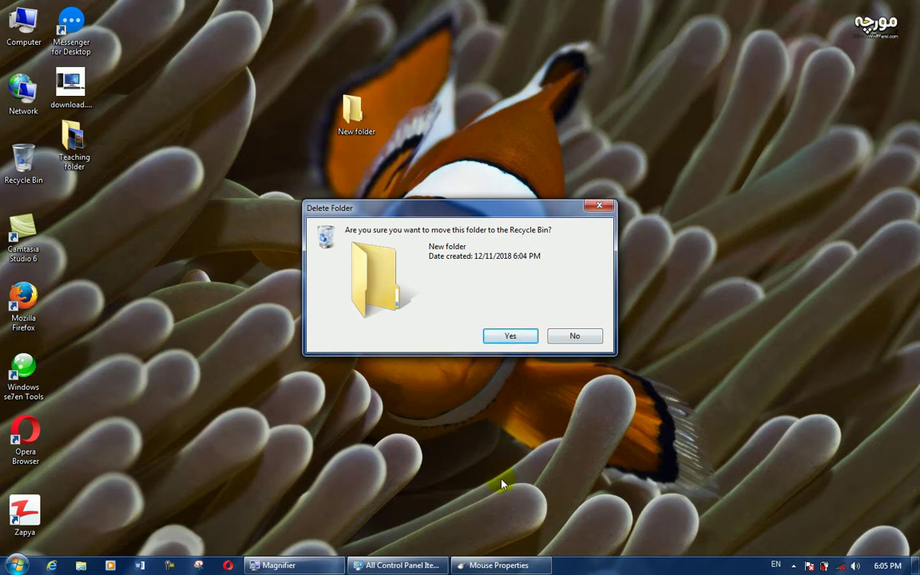
Return to Mouse Properties, enable automatically moving the pointer to the default button in a dialog box, apply it and close the window
left_click(500, 567)
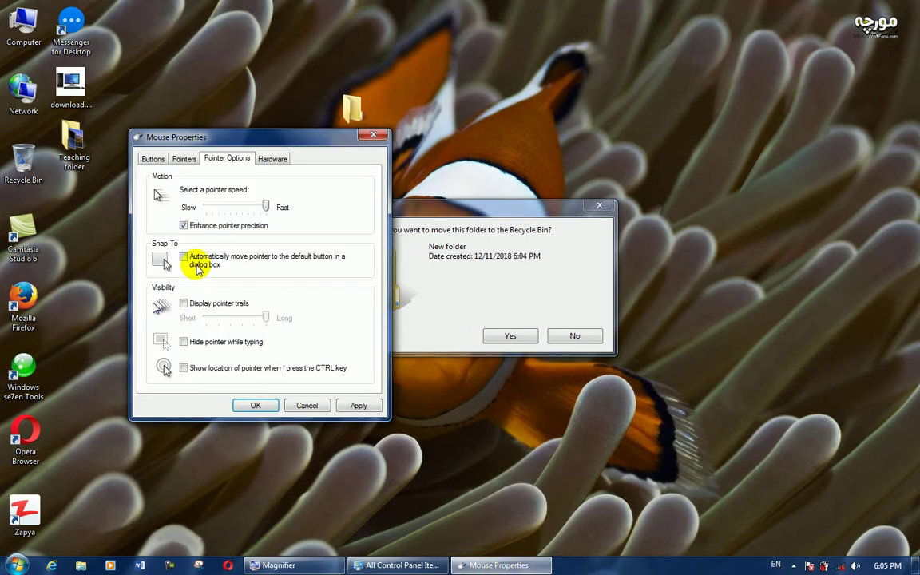
left_click(183, 258)
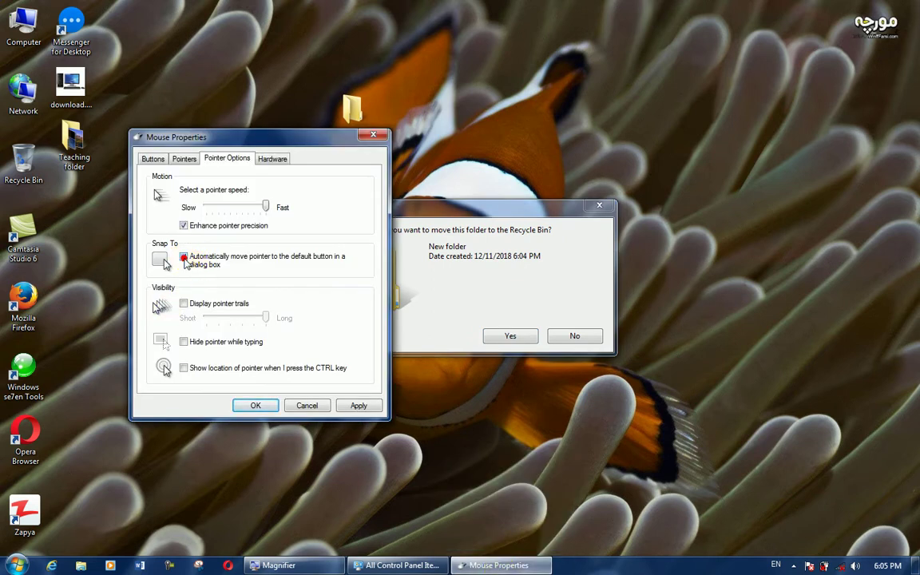
left_click(358, 405)
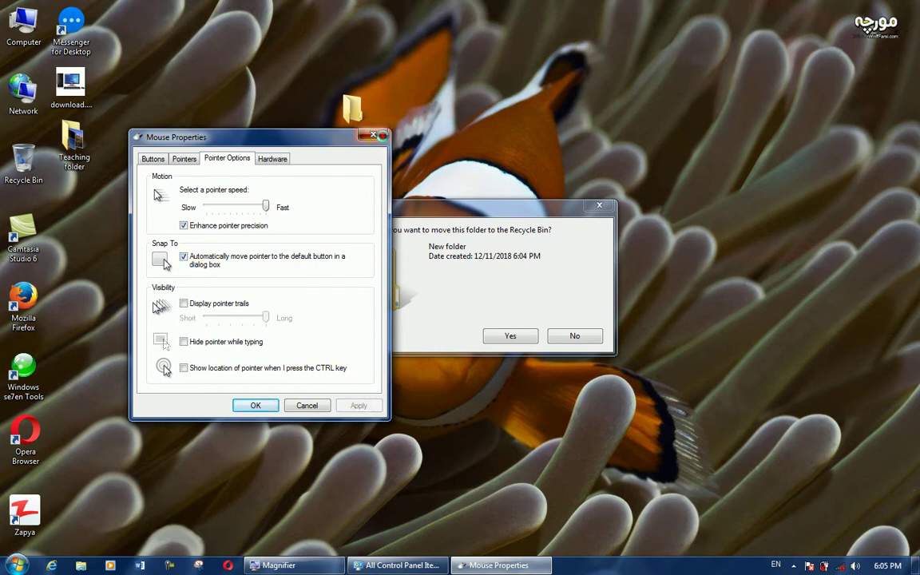
left_click(382, 138)
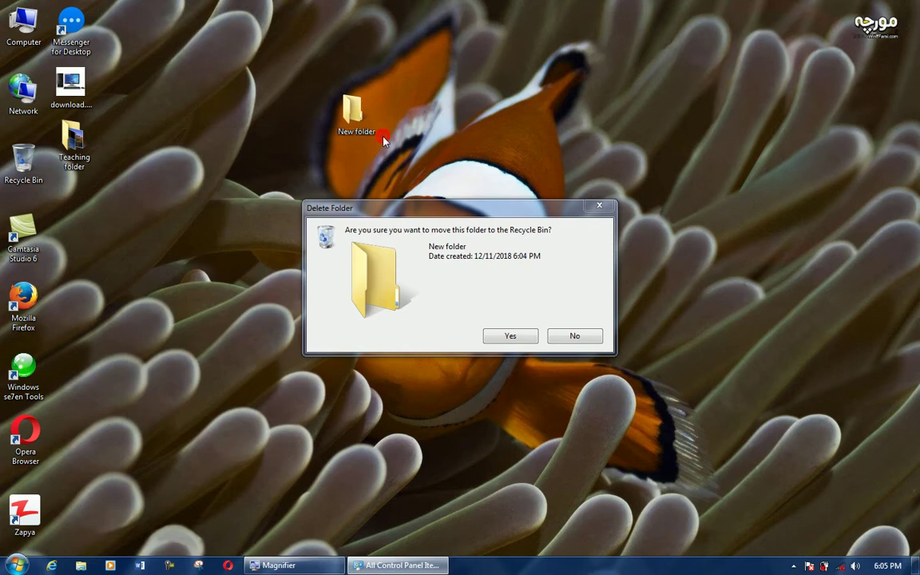
Dismiss the pending delete confirmation, then delete New folder from the desktop to the Recycle Bin
left_click(598, 209)
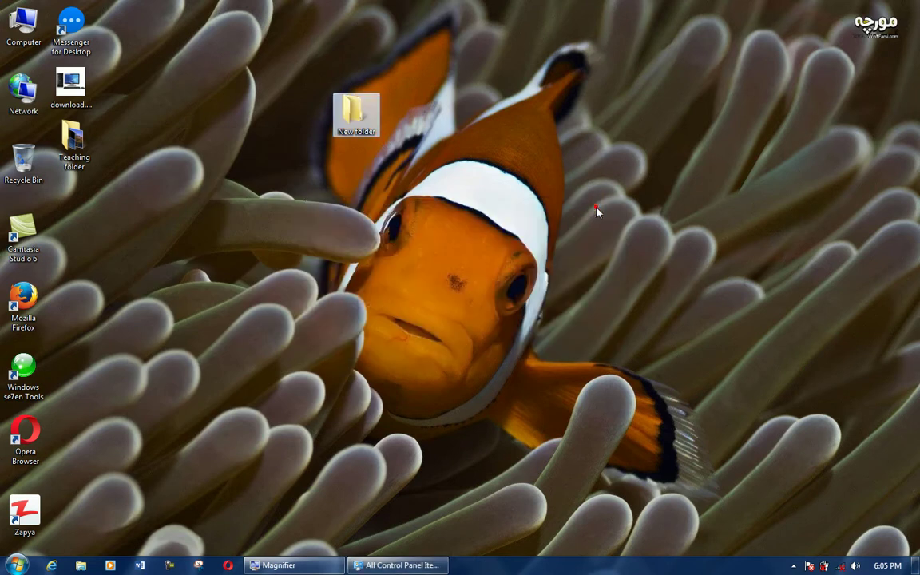
right_click(353, 129)
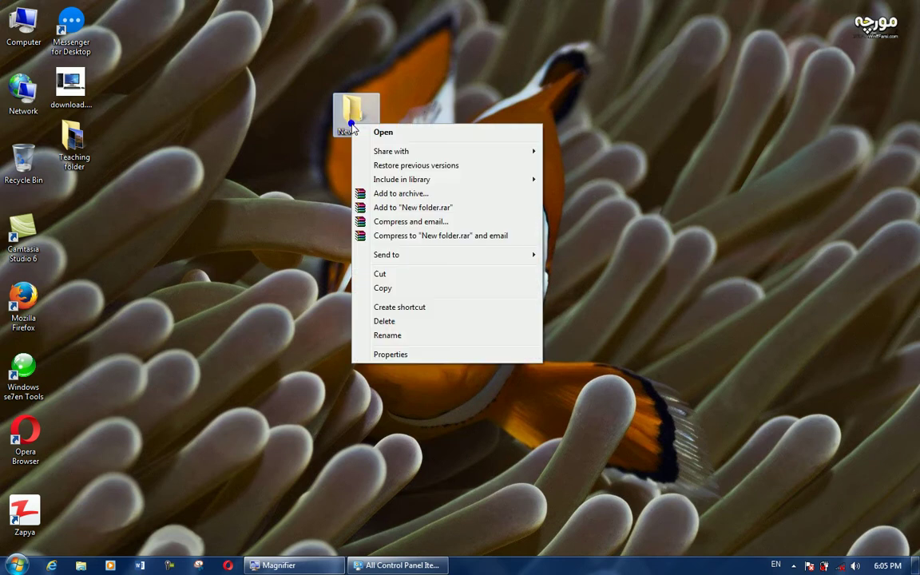
left_click(392, 321)
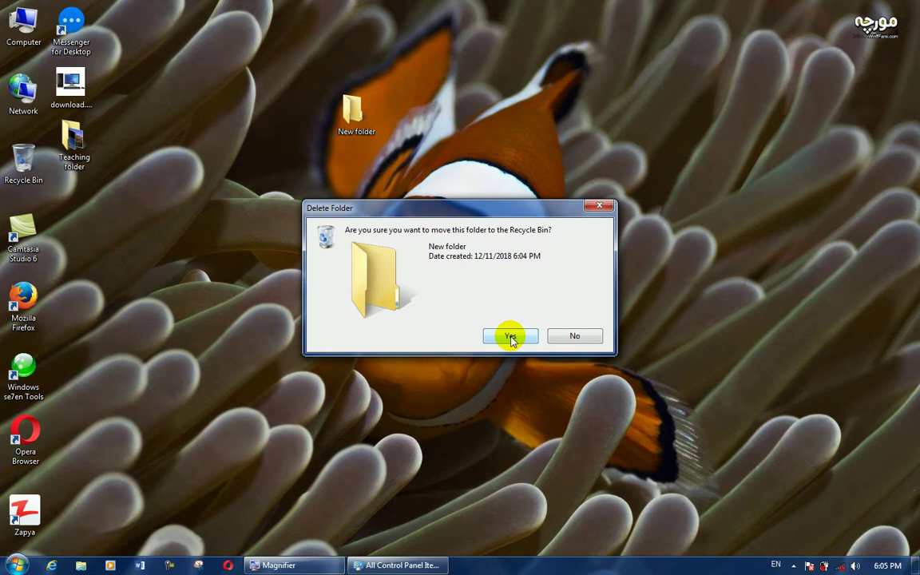
left_click(510, 336)
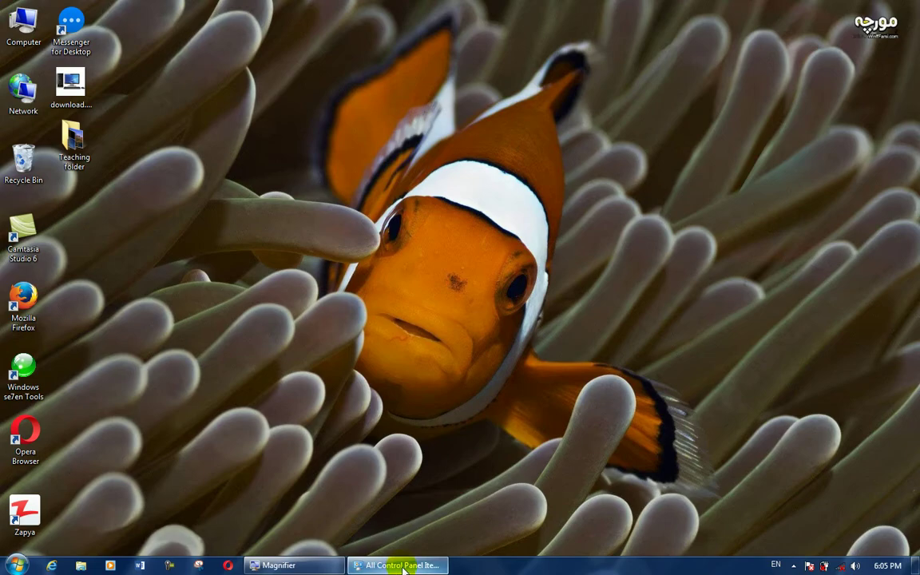
Reopen the Mouse properties from Control Panel and enable Display pointer trails in the pointer options
left_click(360, 510)
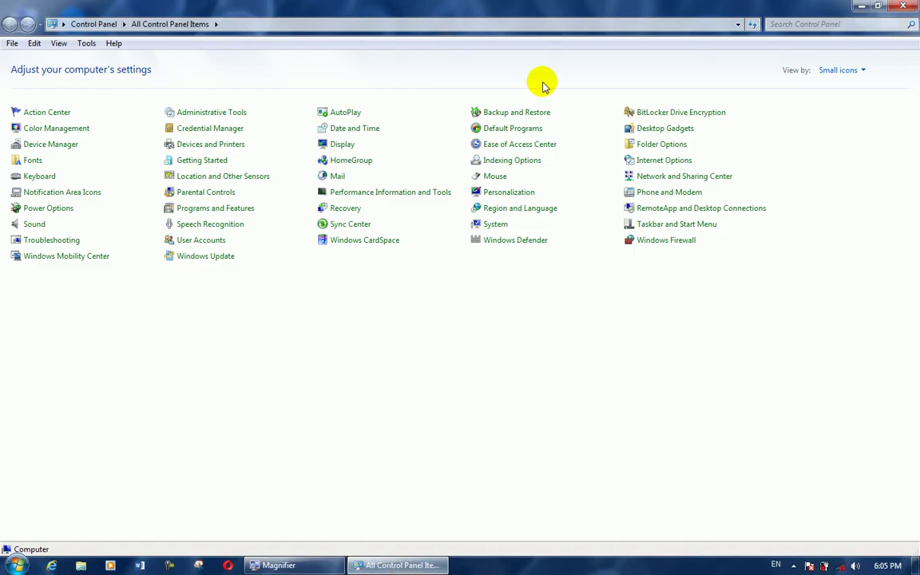
left_click(501, 177)
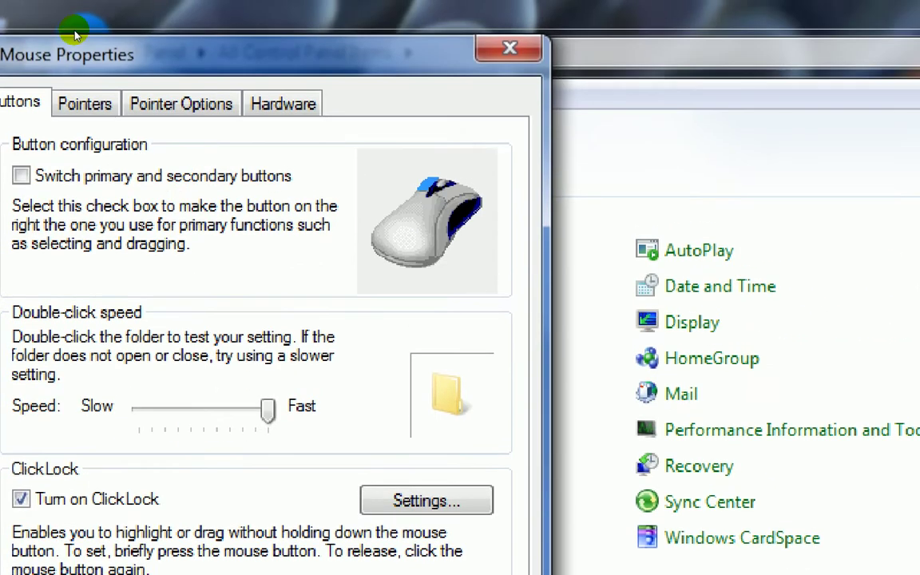
left_click(177, 103)
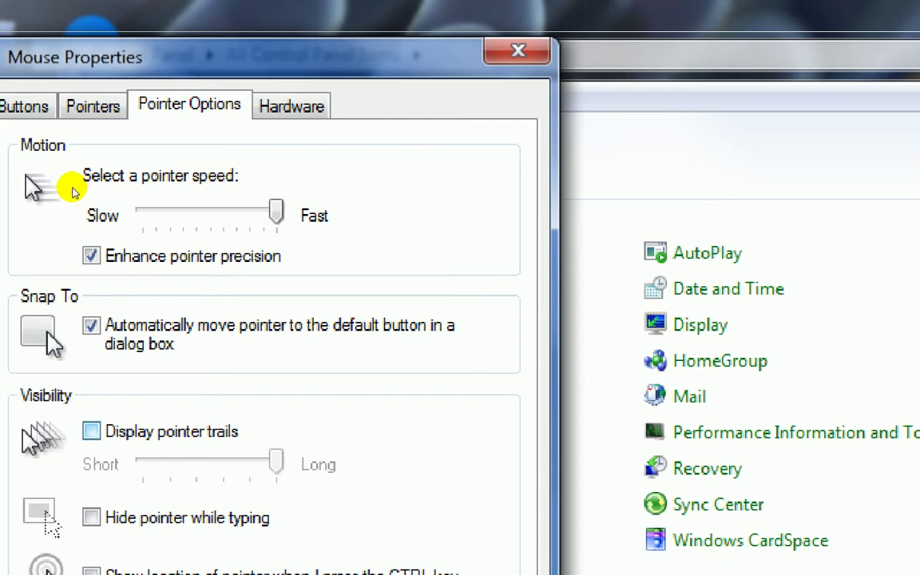
left_click(91, 431)
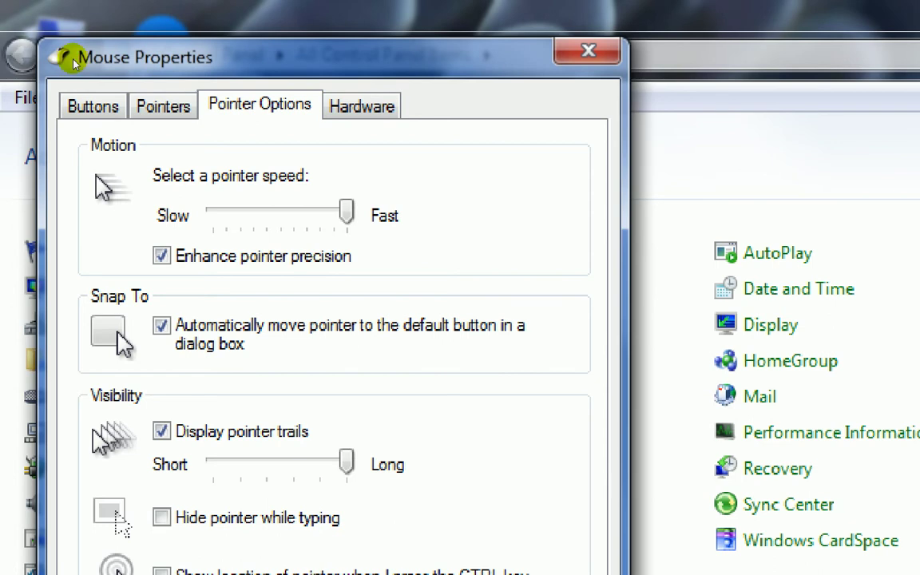
Set the mouse pointer scheme to Magnified (system scheme)
key("ctrl+shift+Tab")
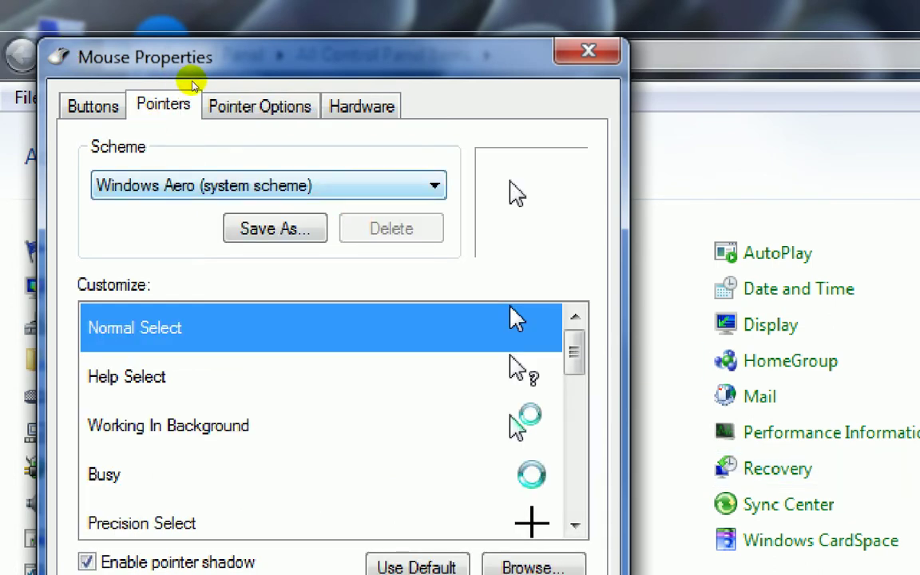
key("alt+Down")
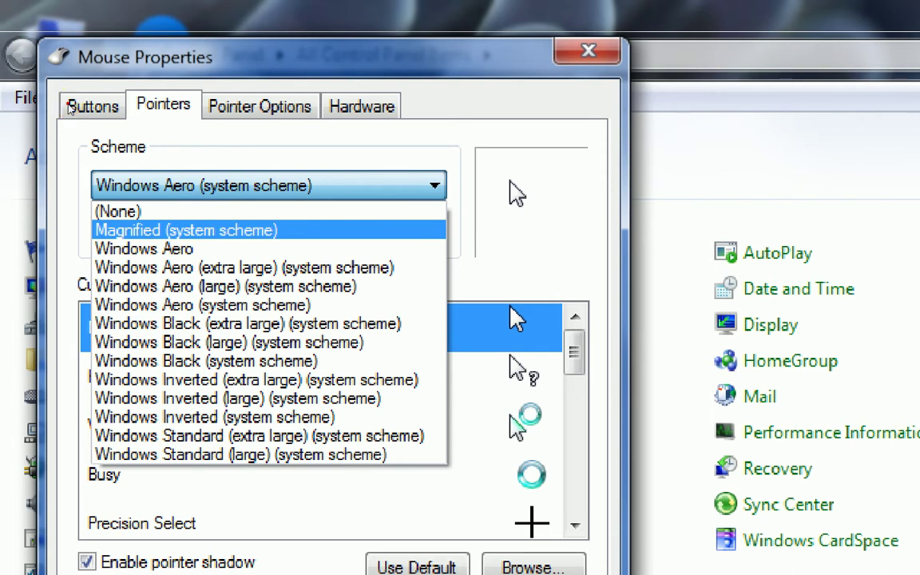
key("Return")
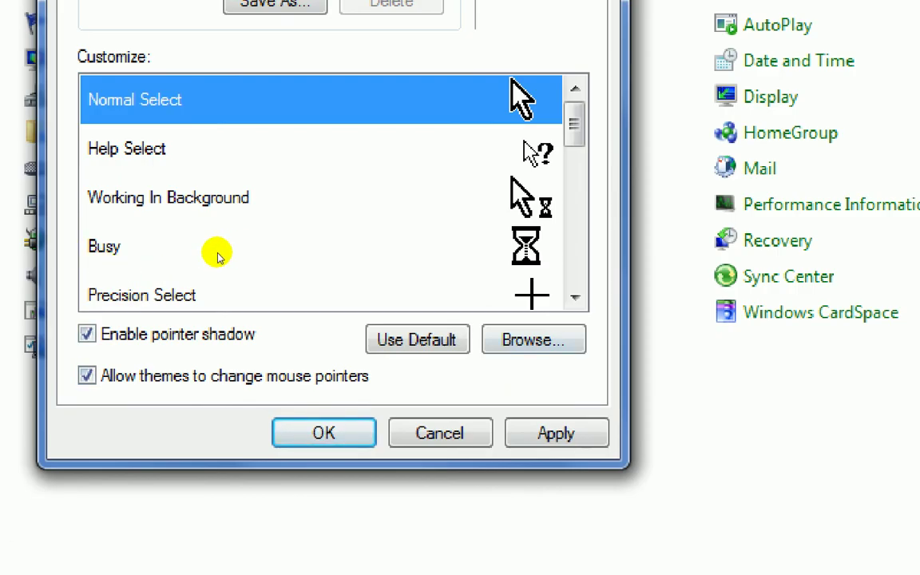
Assign the wait_m.cur cursor from the Cursors folder to the Normal Select pointer and apply the change
key("alt+b")
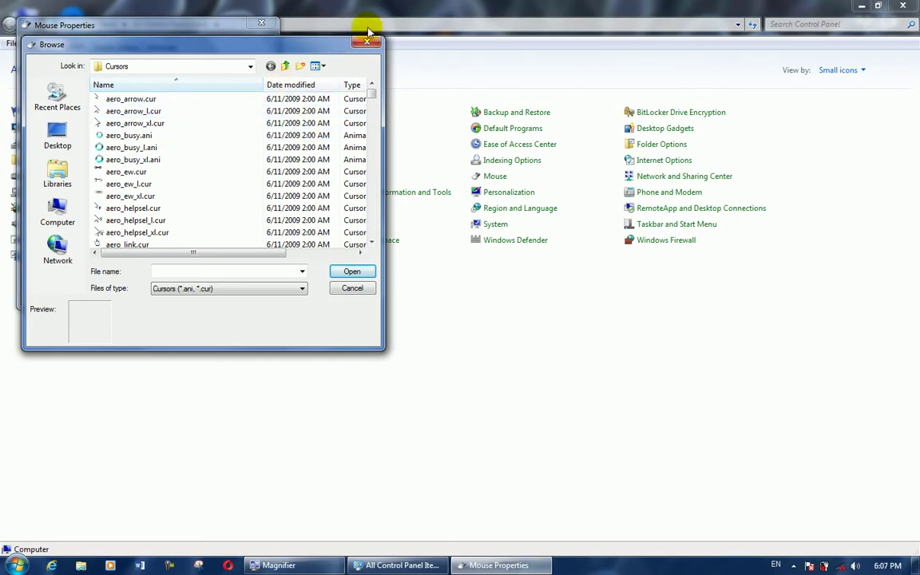
left_click_drag(369, 99, 372, 229)
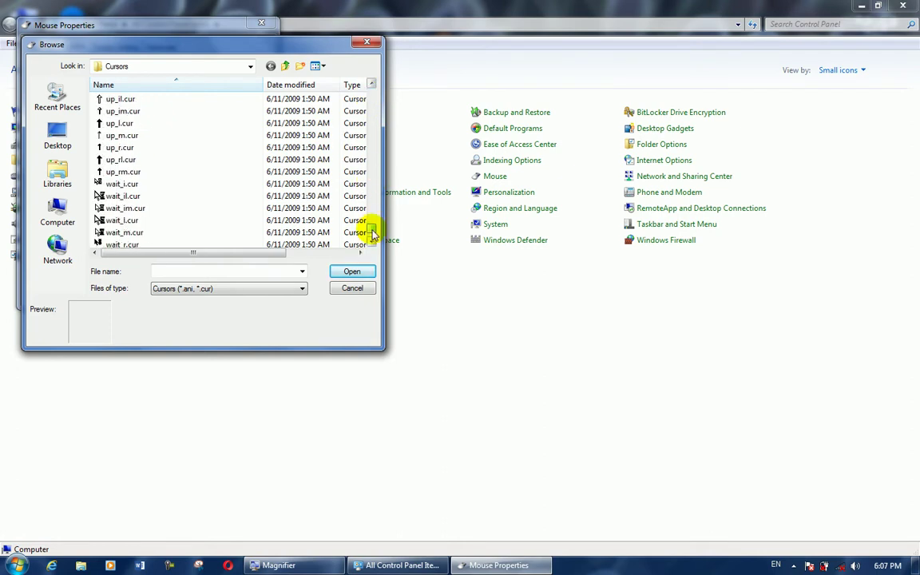
left_click(120, 232)
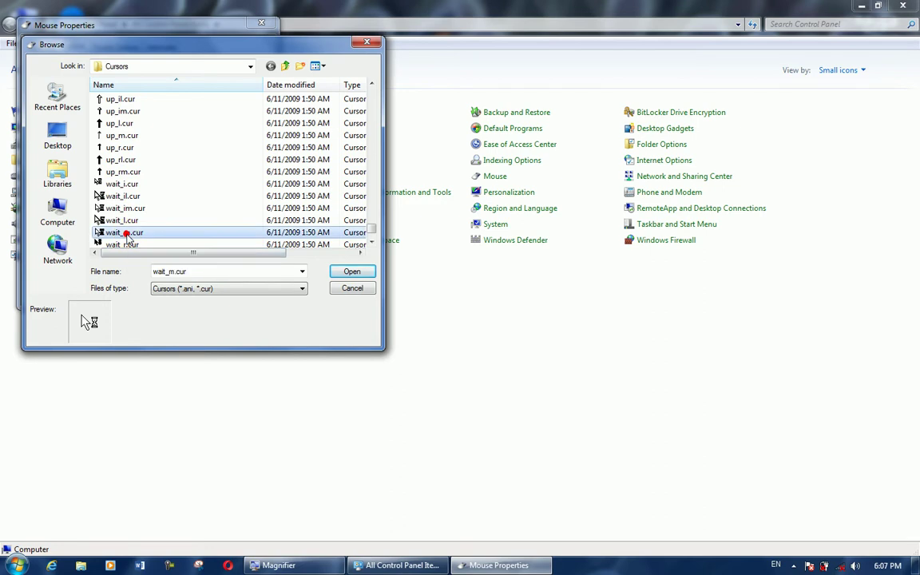
left_click(352, 272)
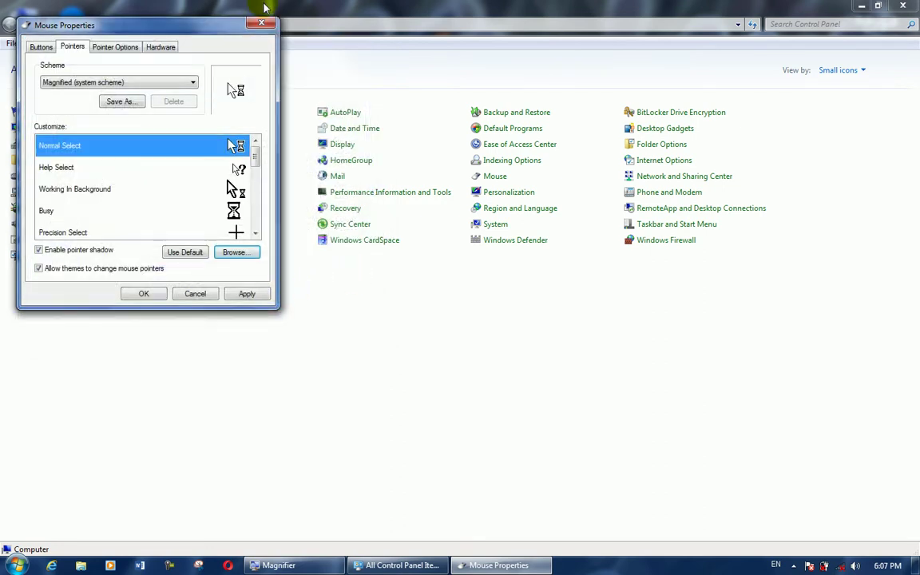
left_click(242, 297)
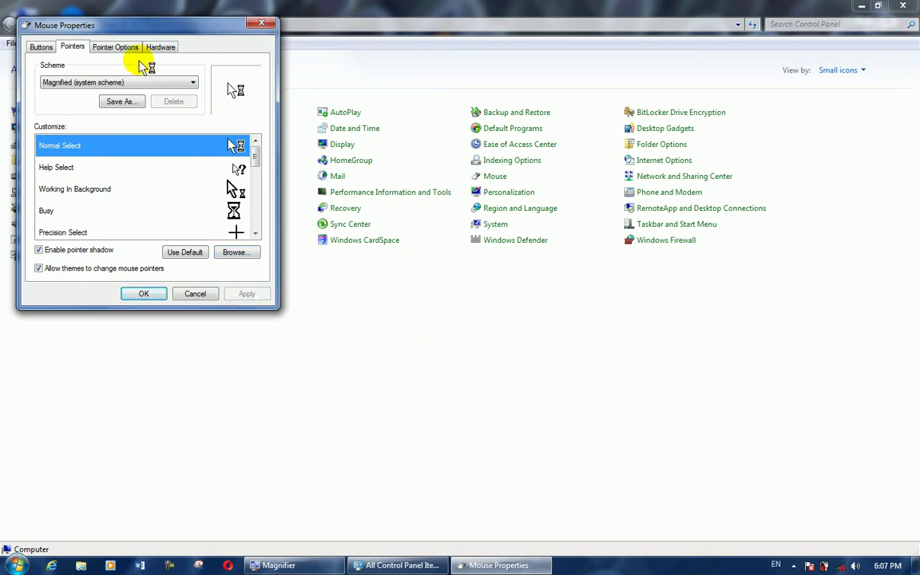
Switch Display pointer trails off and on again in the pointer options, apply it and bring Control Panel forward
left_click(126, 50)
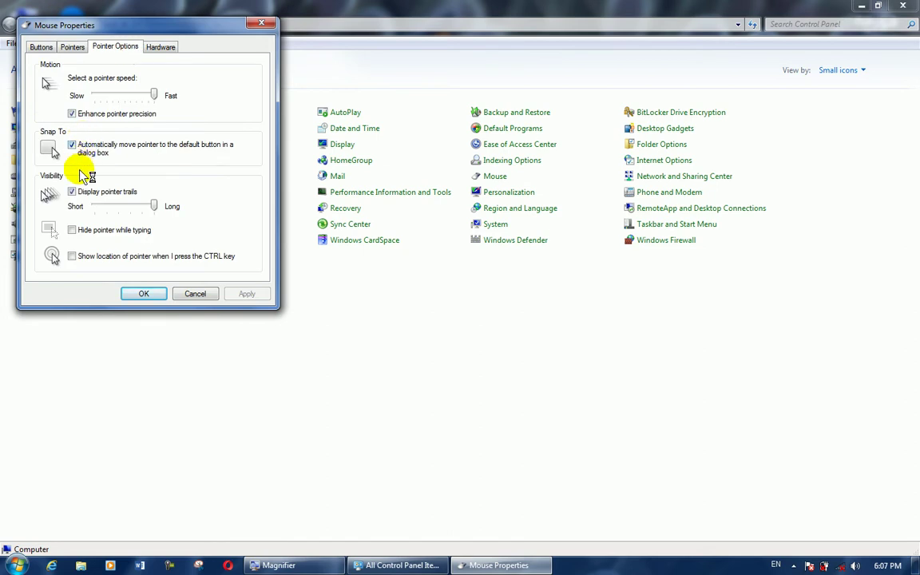
left_click(72, 192)
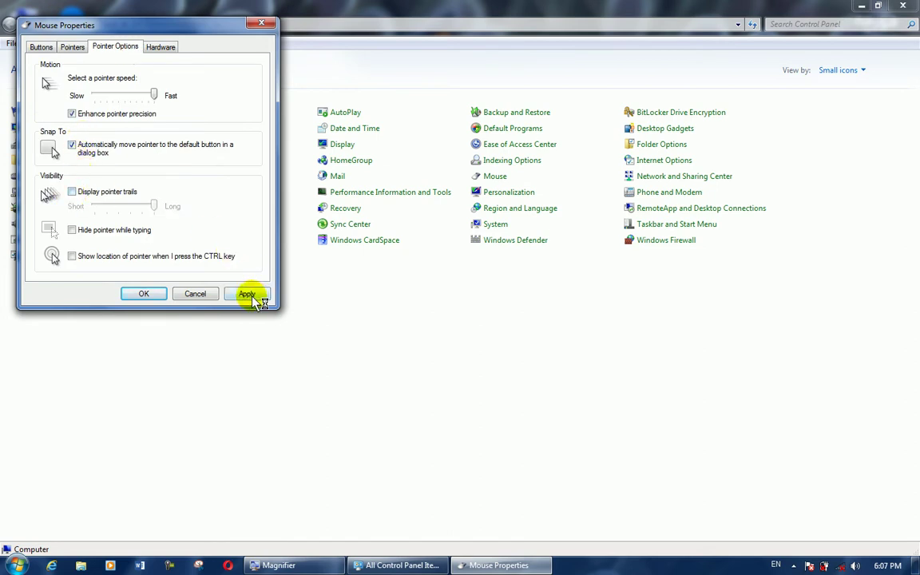
left_click(72, 193)
left_click(249, 294)
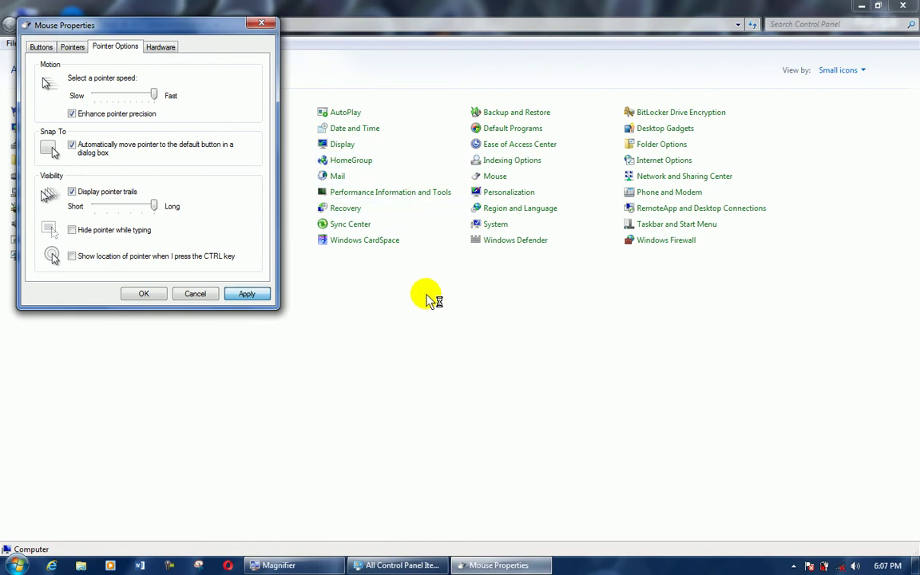
left_click(393, 341)
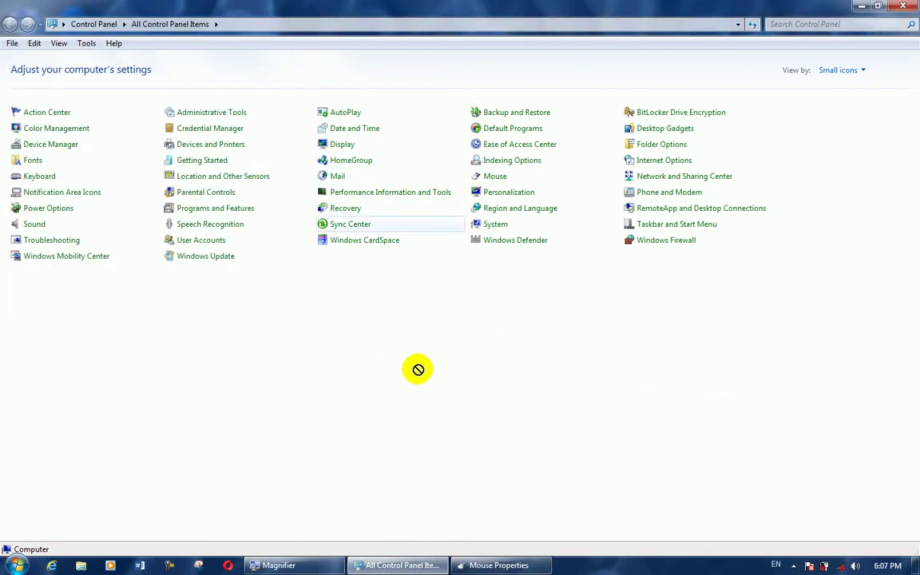
Return to Mouse Properties and enable Hide pointer while typing in the visibility options
left_click(473, 564)
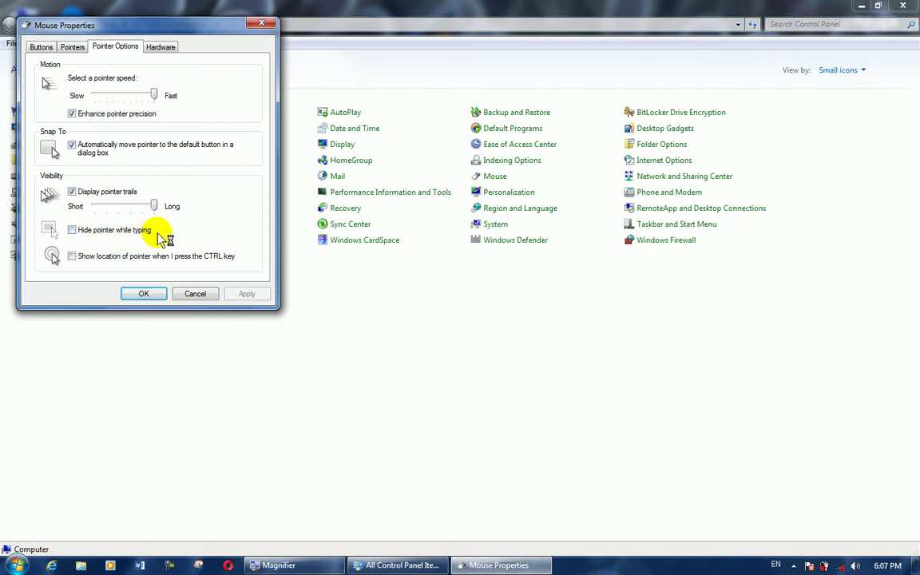
left_click(71, 231)
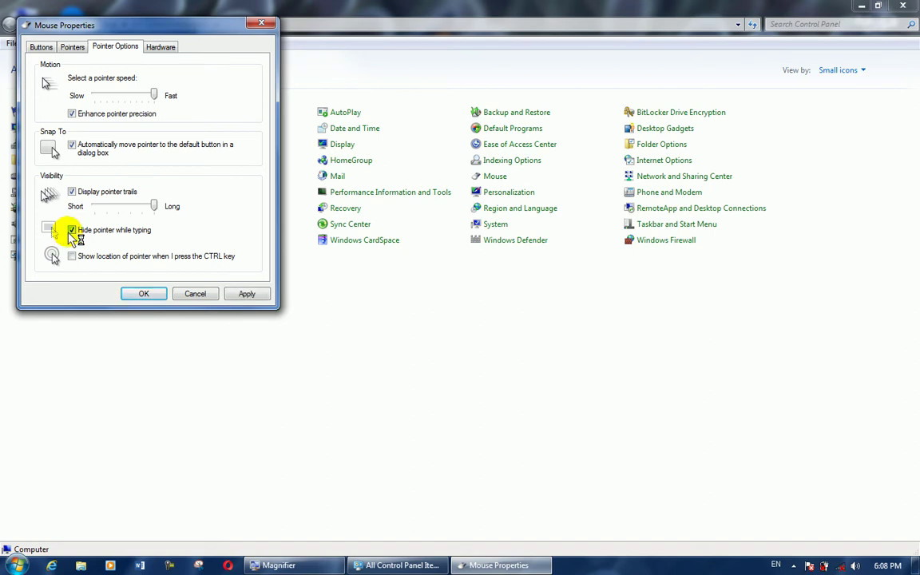
left_click(70, 232)
left_click(72, 233)
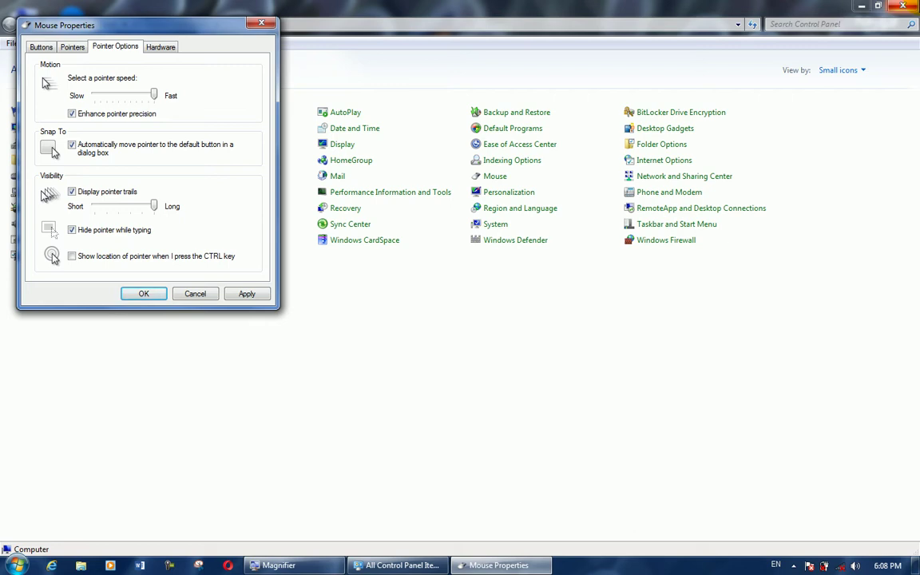
left_click(892, 14)
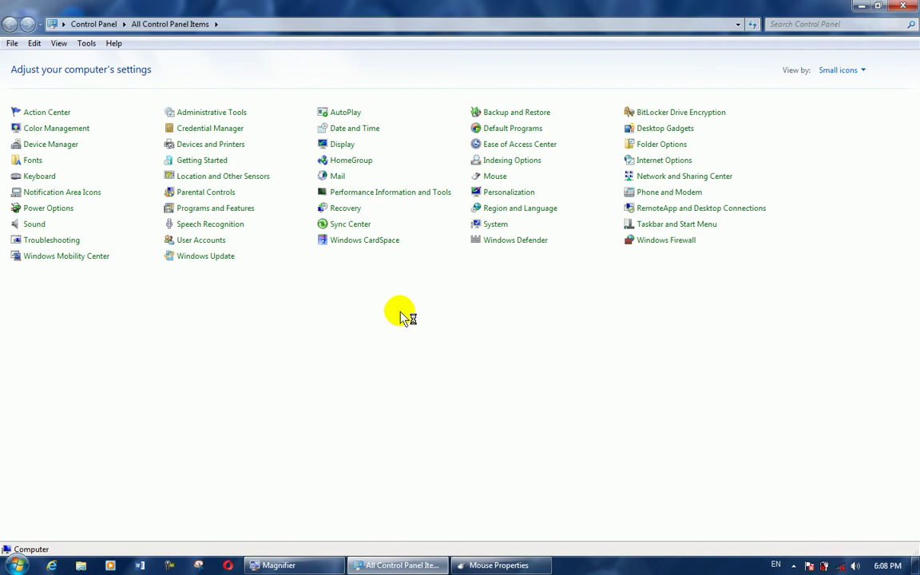
Enable Show location of pointer when I press the CTRL key, apply the mouse settings and close Mouse Properties
left_click(491, 564)
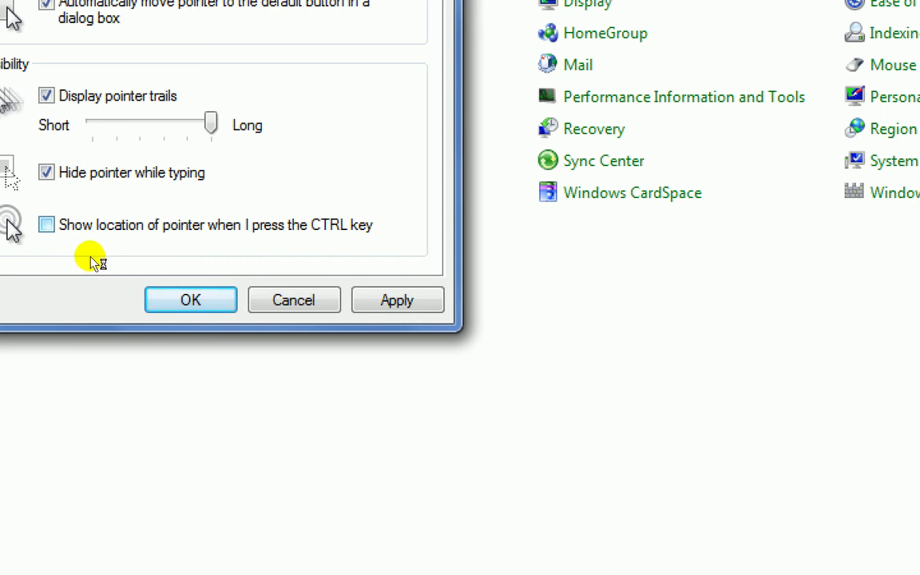
left_click(67, 227)
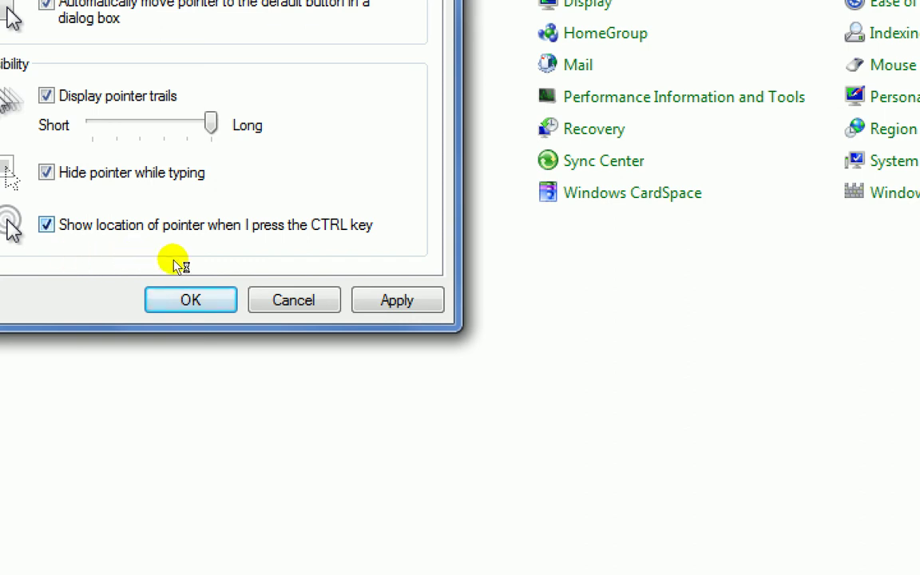
left_click(397, 300)
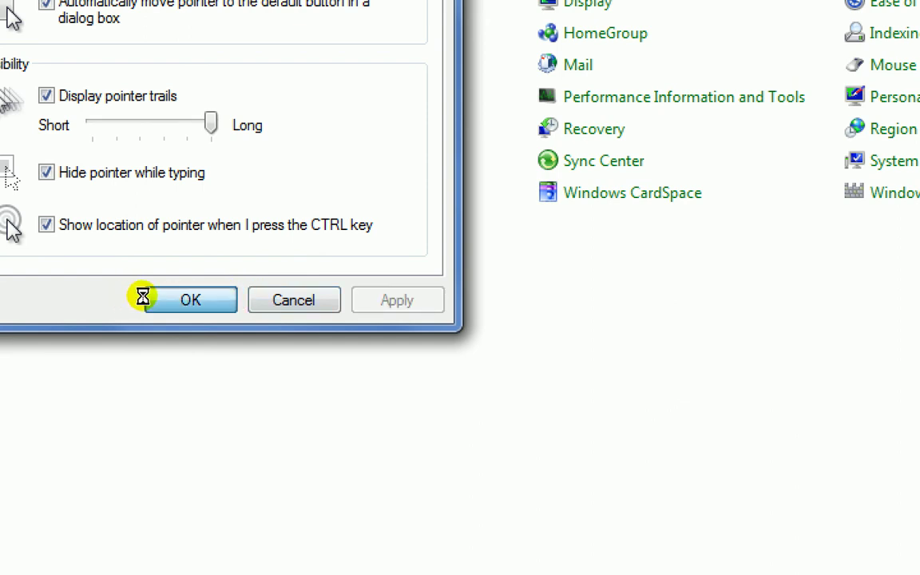
left_click(153, 300)
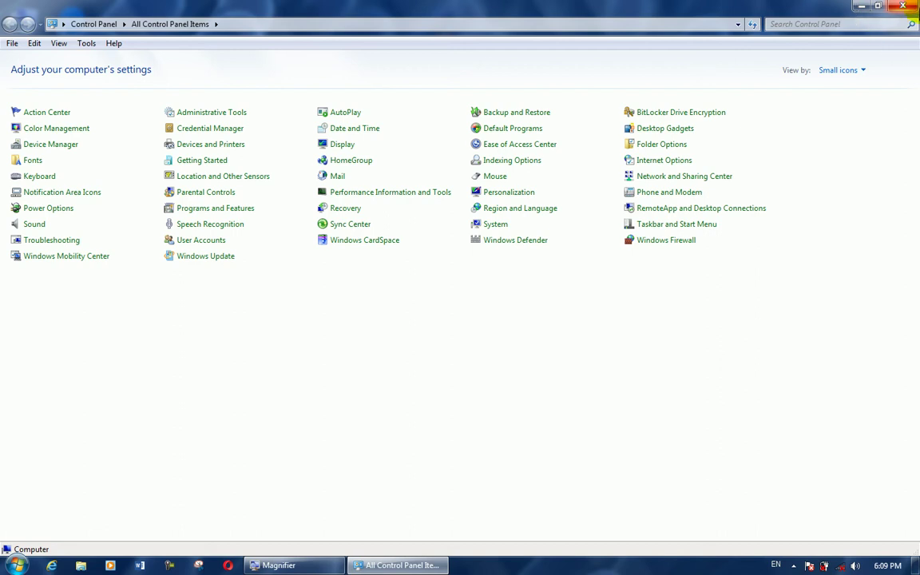
Test the pointer location indicator repeatedly with the pointer at different places on the screen
key("ctrl")
key("ctrl")
key("ctrl")
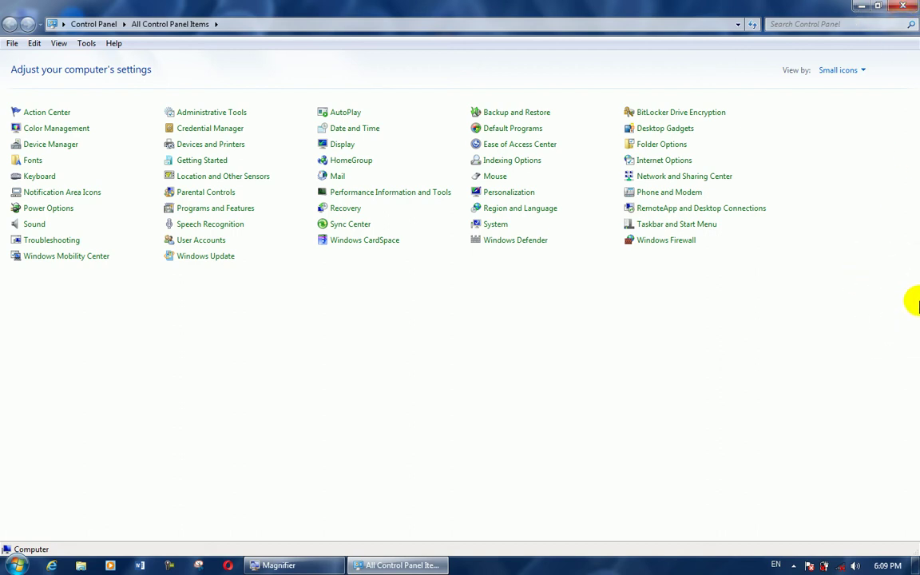
key("ctrl")
key("ctrl")
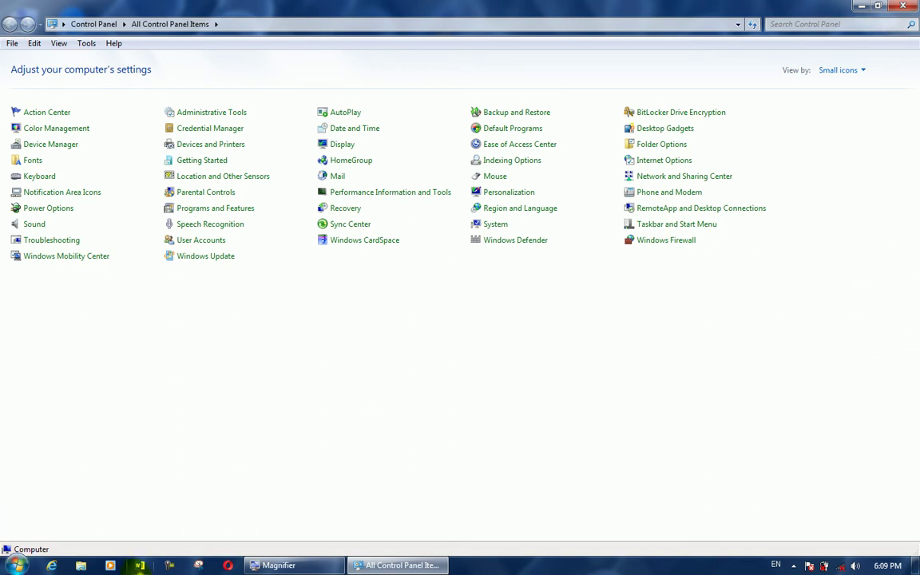
key("ctrl")
key("ctrl")
key("ctrl")
key("ctrl")
key("ctrl")
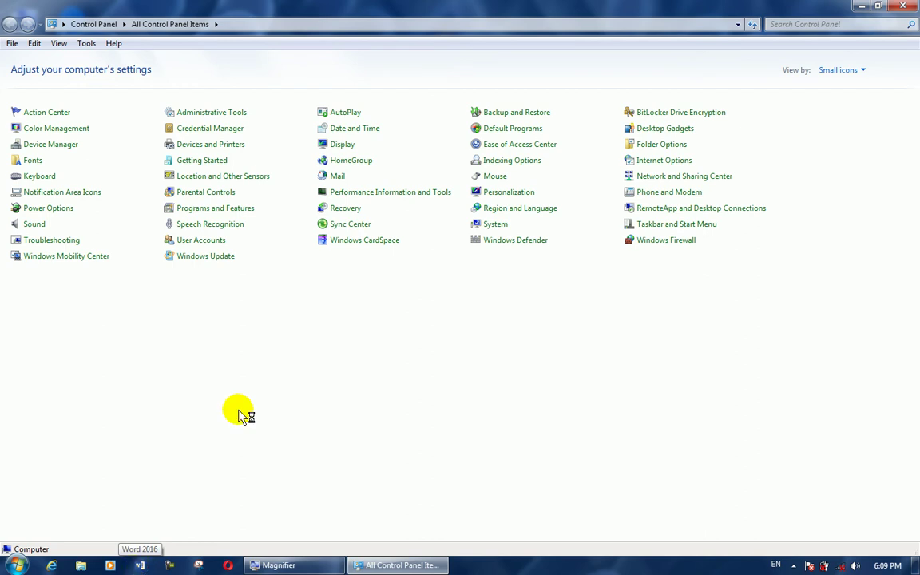
Reopen the Mouse properties from Control Panel and examine the hardware details of the mouse device
left_click(500, 177)
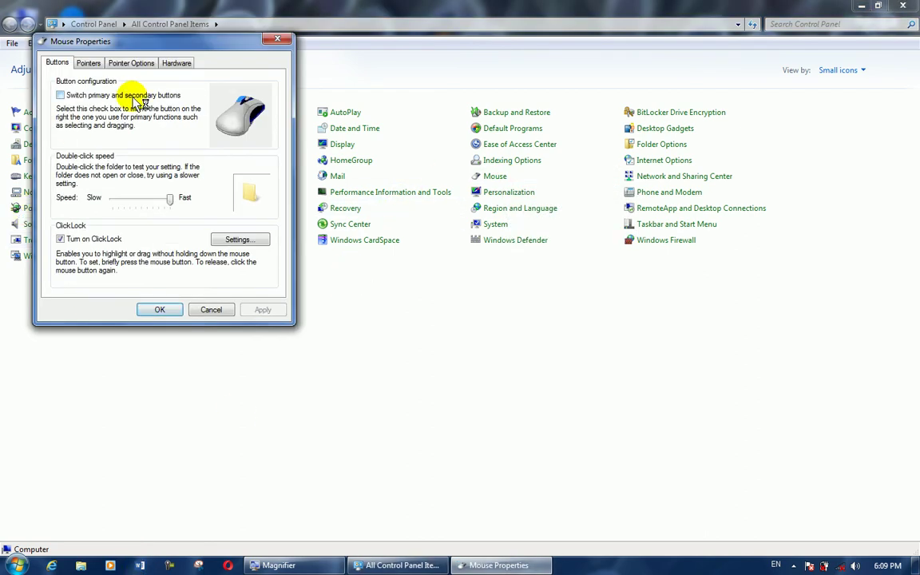
left_click(177, 63)
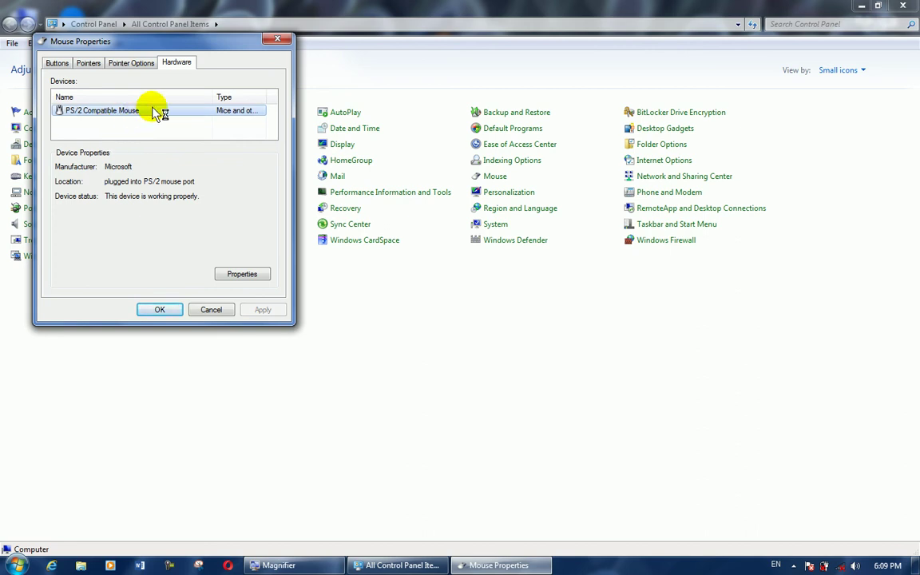
Toggle Display pointer trails off and leave it enabled in the pointer options, apply it and return to the Control Panel window
left_click(151, 63)
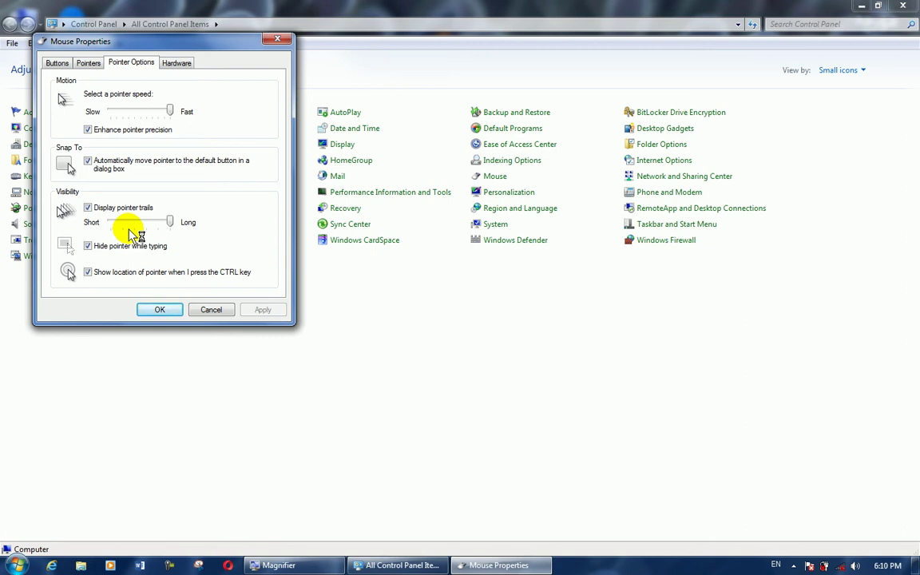
left_click(88, 208)
left_click(88, 208)
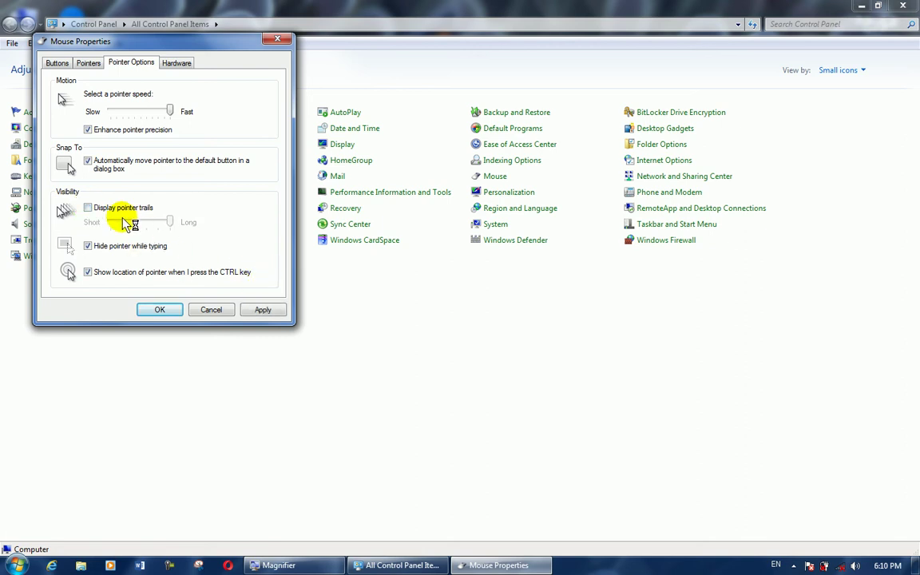
left_click(88, 208)
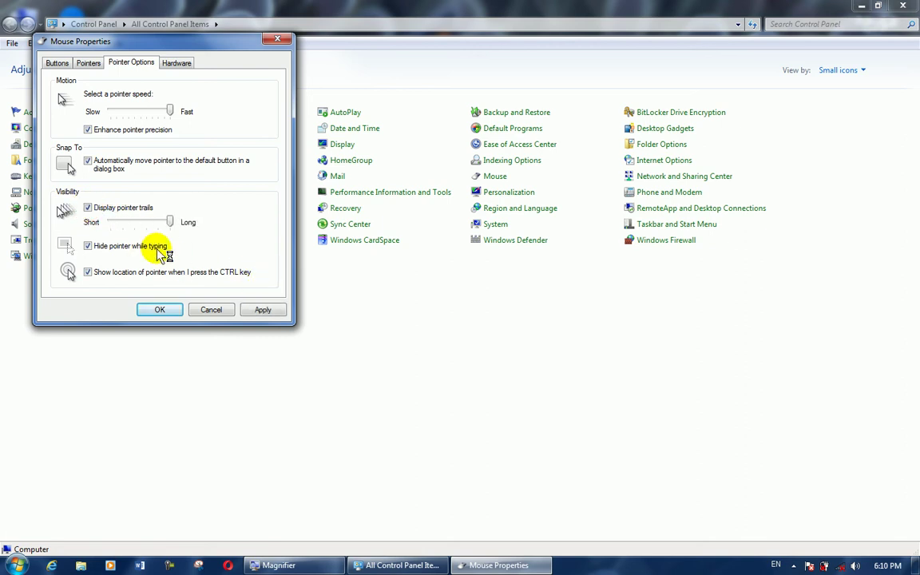
left_click(264, 311)
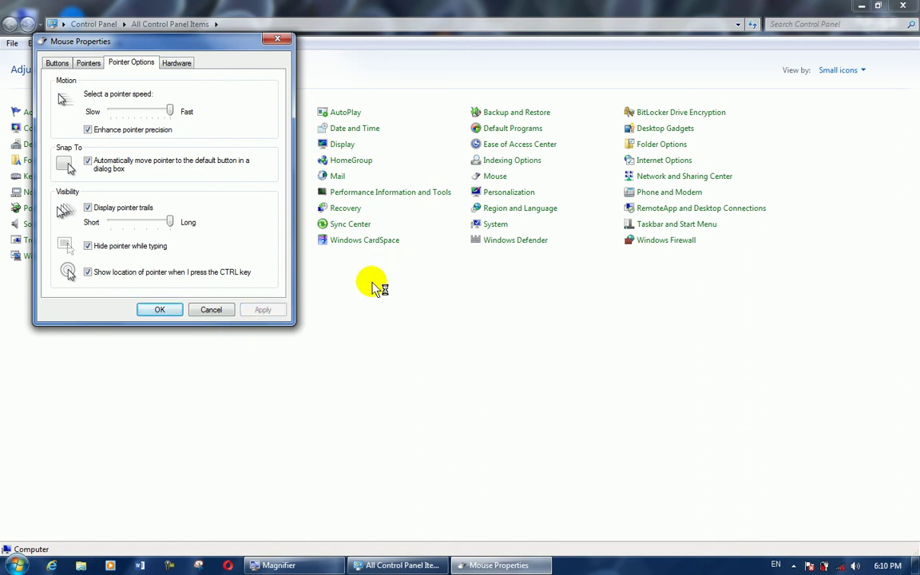
left_click(372, 282)
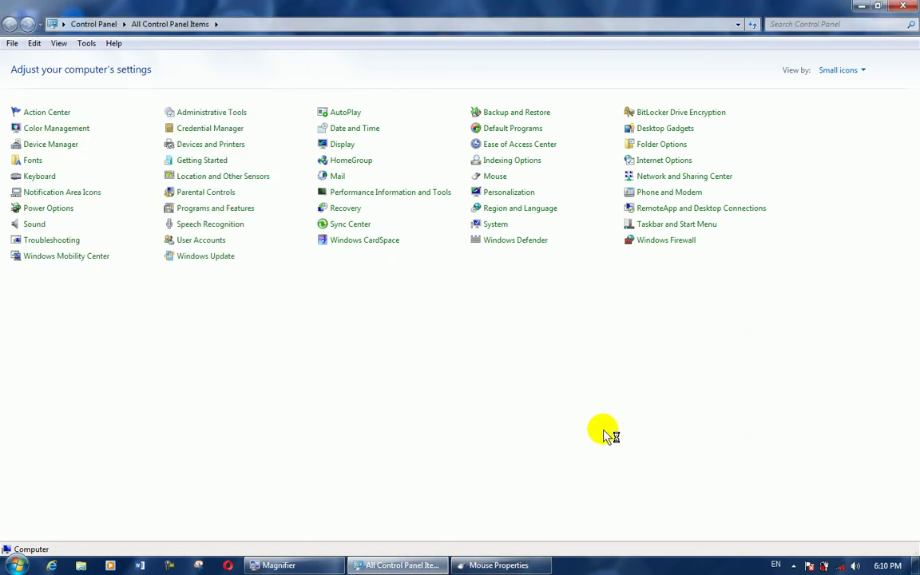